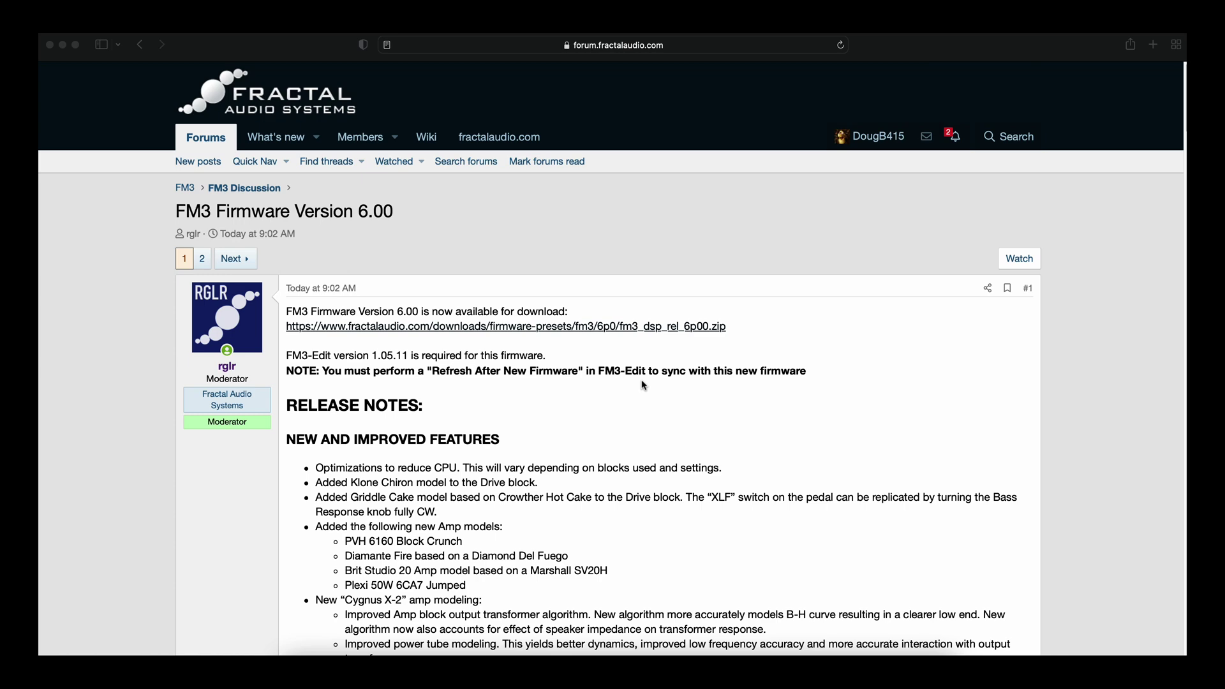
pyautogui.scroll(-8, 850, 395)
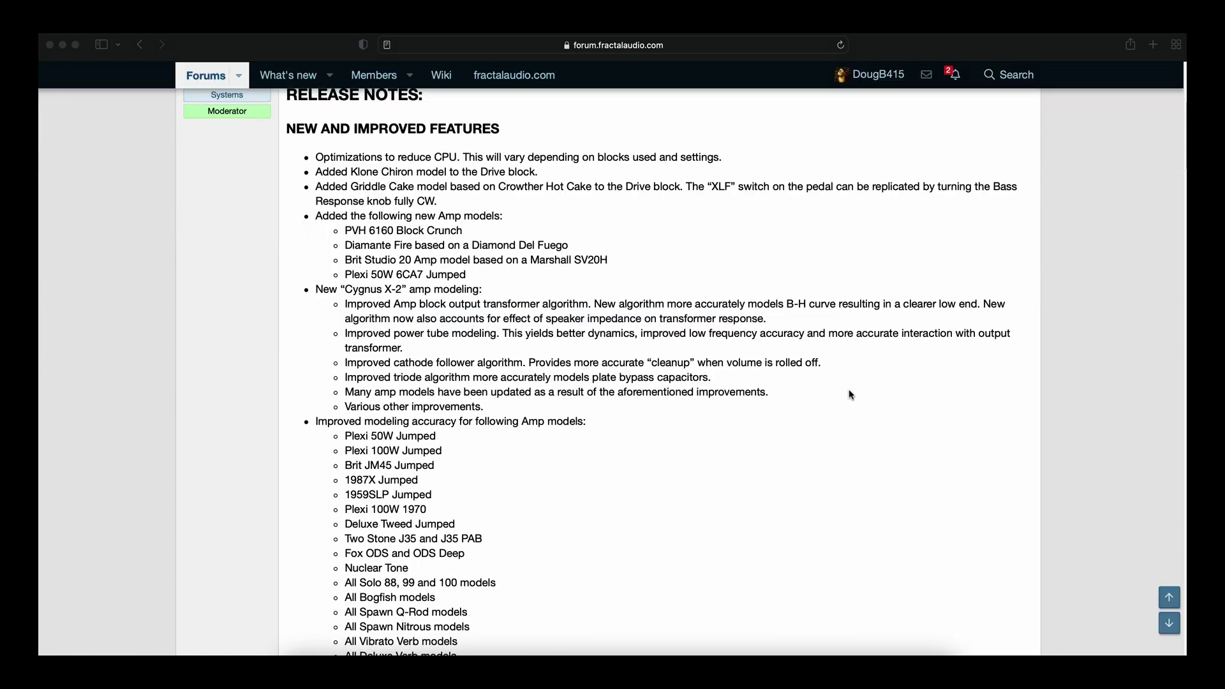
pyautogui.scroll(-2, 851, 394)
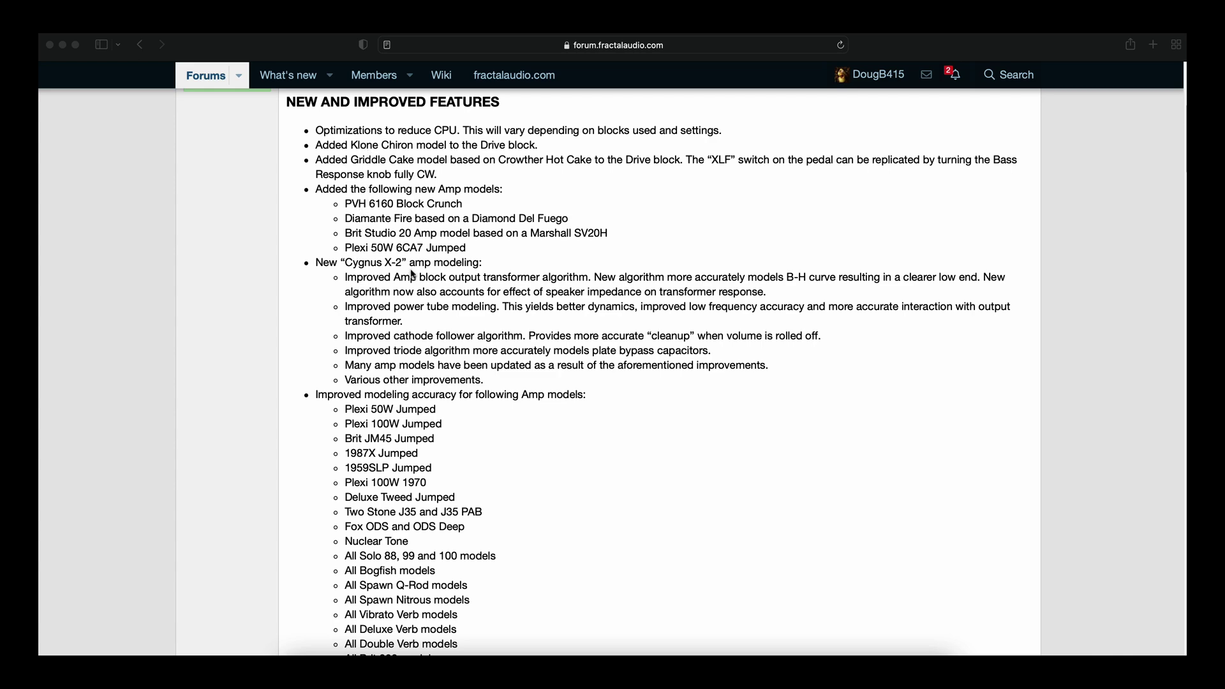
pyautogui.scroll(-5, 412, 276)
pyautogui.scroll(-3, 411, 276)
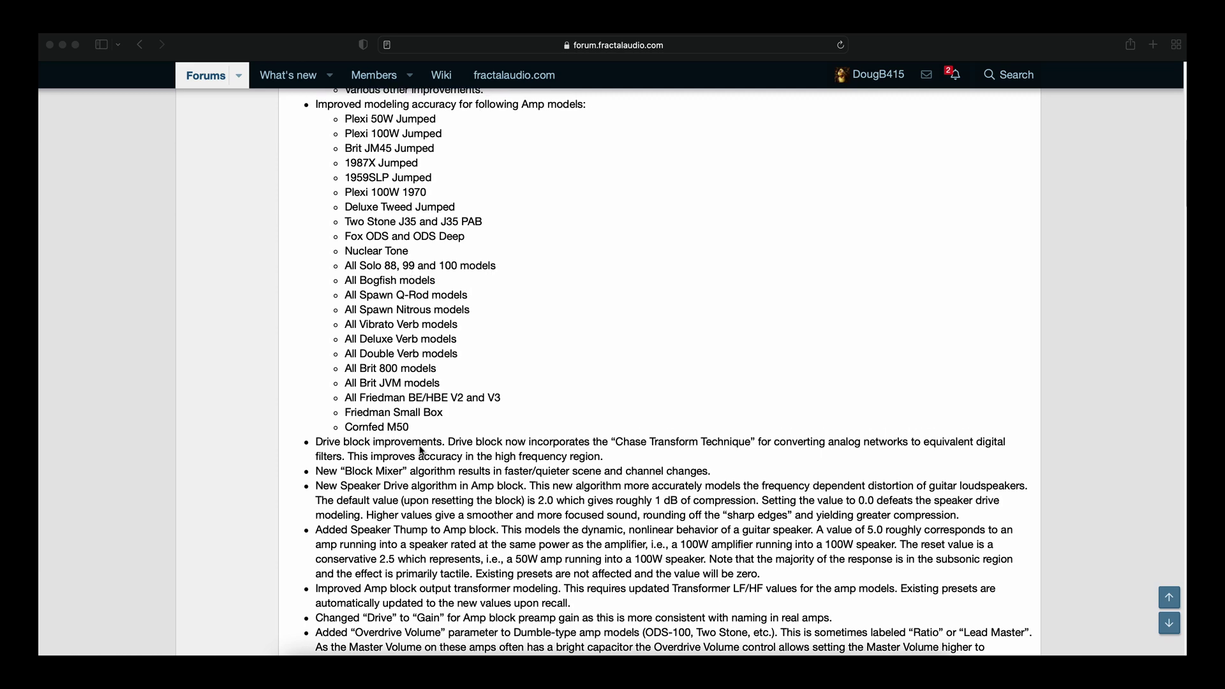
pyautogui.scroll(-3, 419, 450)
pyautogui.scroll(-5, 419, 450)
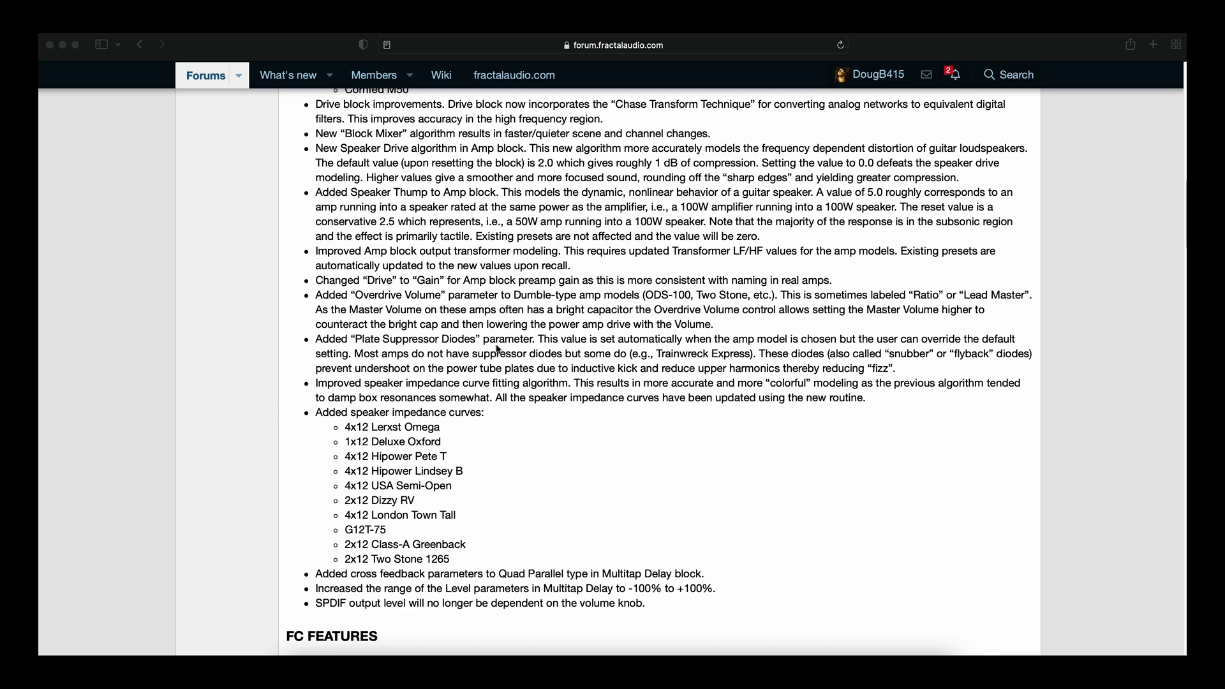
pyautogui.scroll(-5, 498, 349)
pyautogui.scroll(-3, 497, 349)
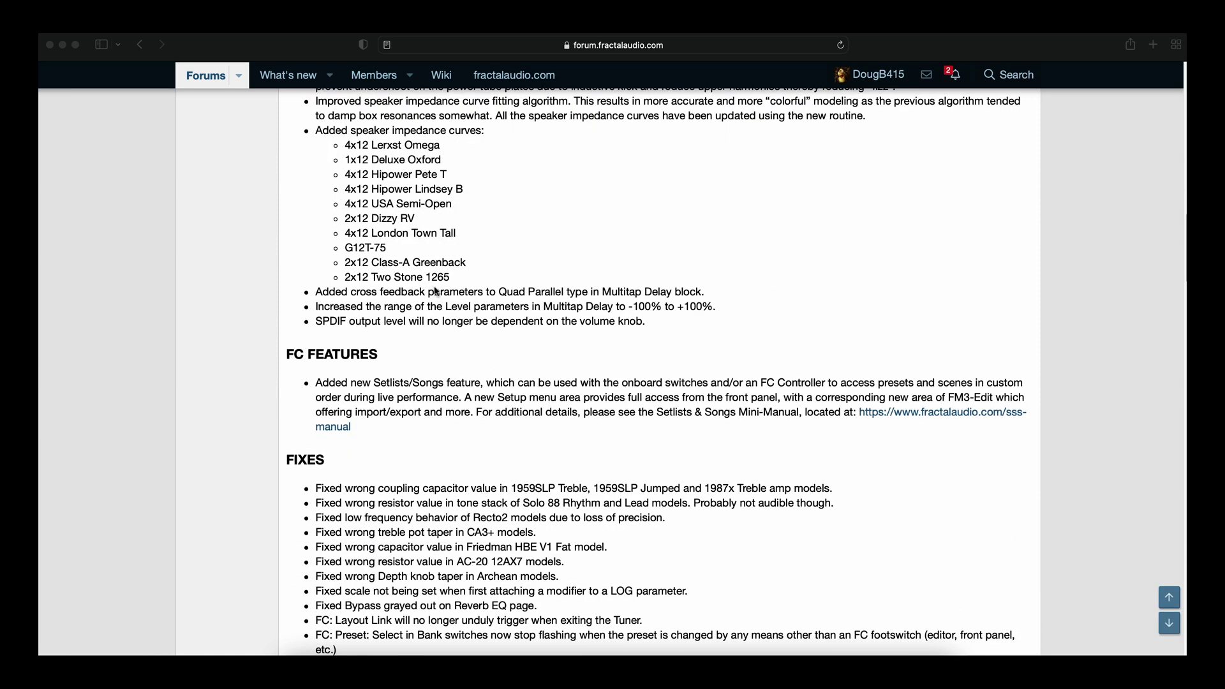
pyautogui.scroll(-5, 435, 292)
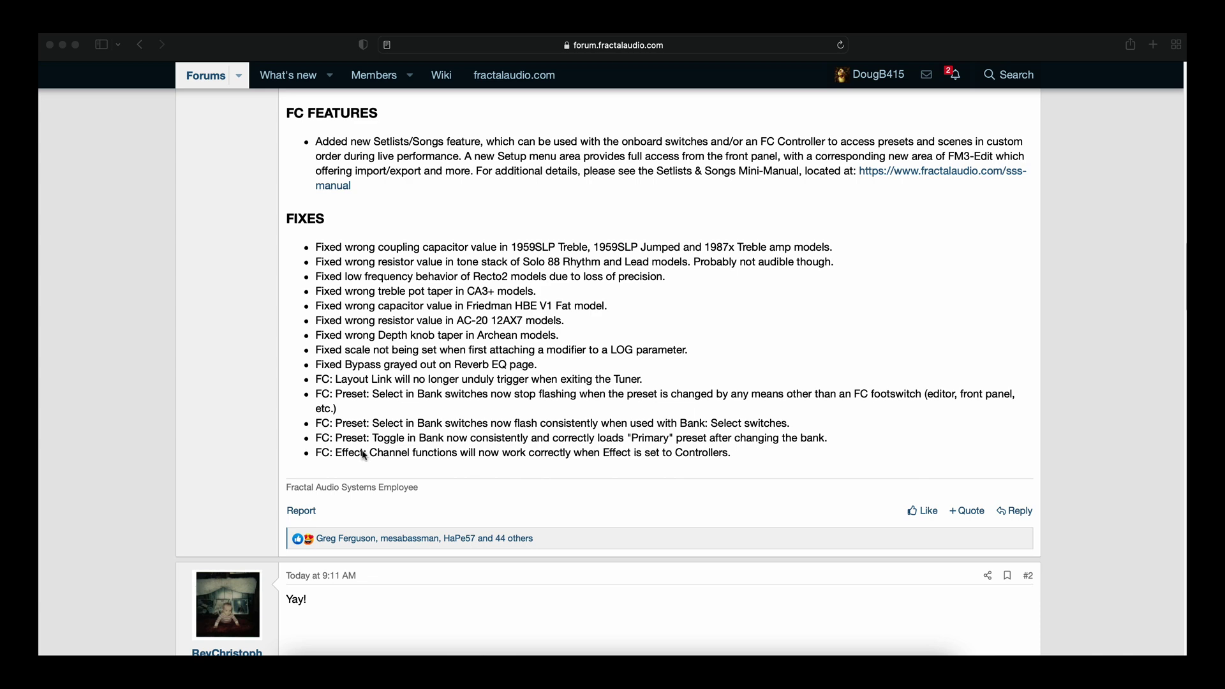
# - Return to the top of the FM3 Firmware 6.00 thread, showing its title and download link
pyautogui.press('Home')
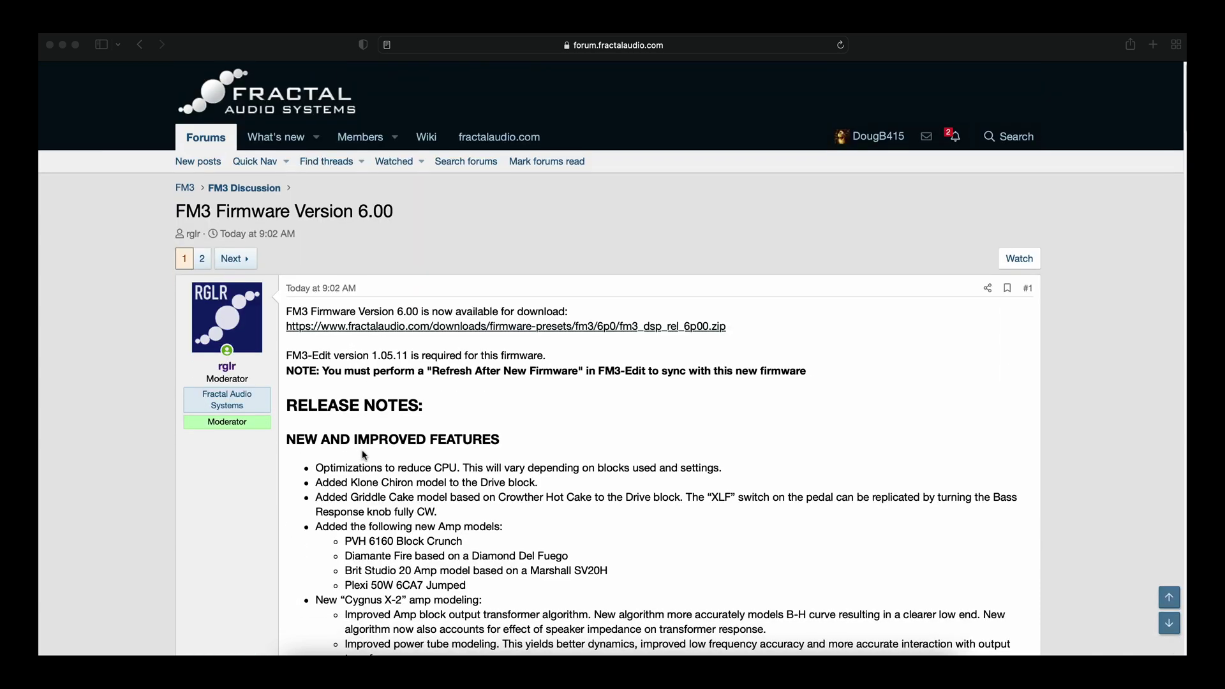